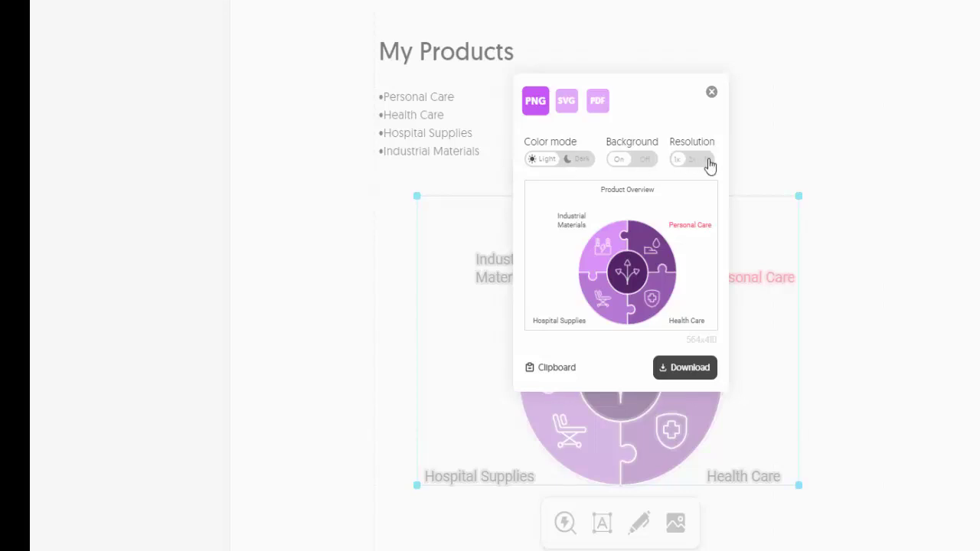
Download the Product Overview graphic as a light-mode PNG with its background on, and copy the graphic to the clipboard
left_click(703, 370)
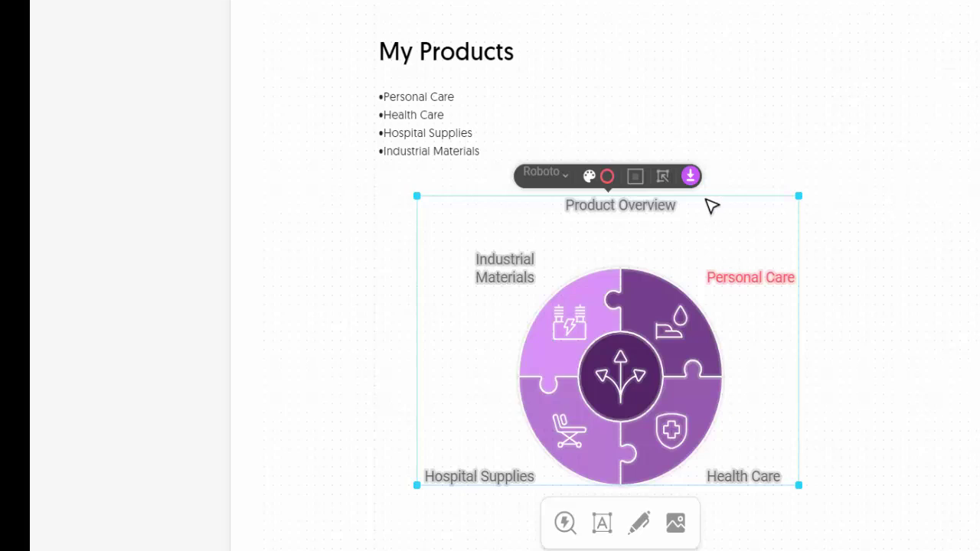
left_click(690, 178)
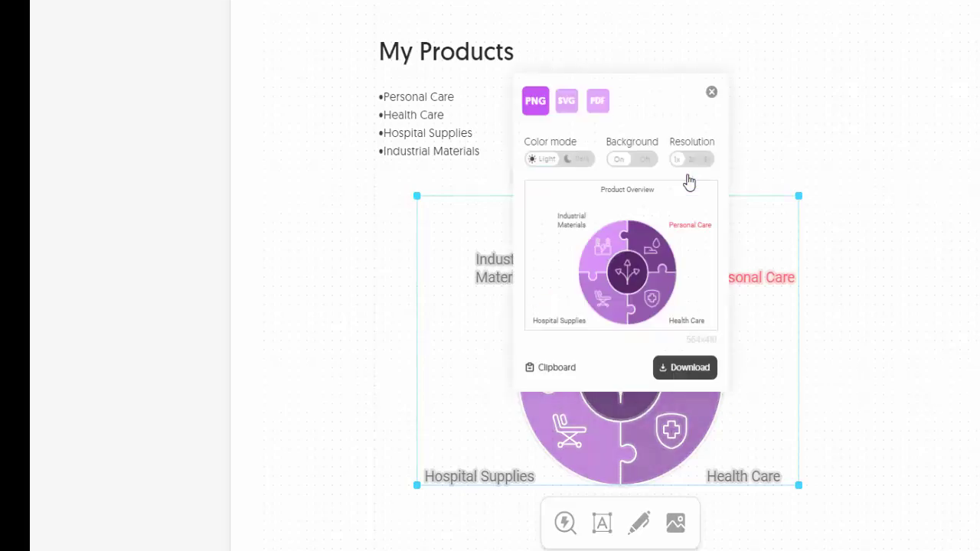
left_click(553, 371)
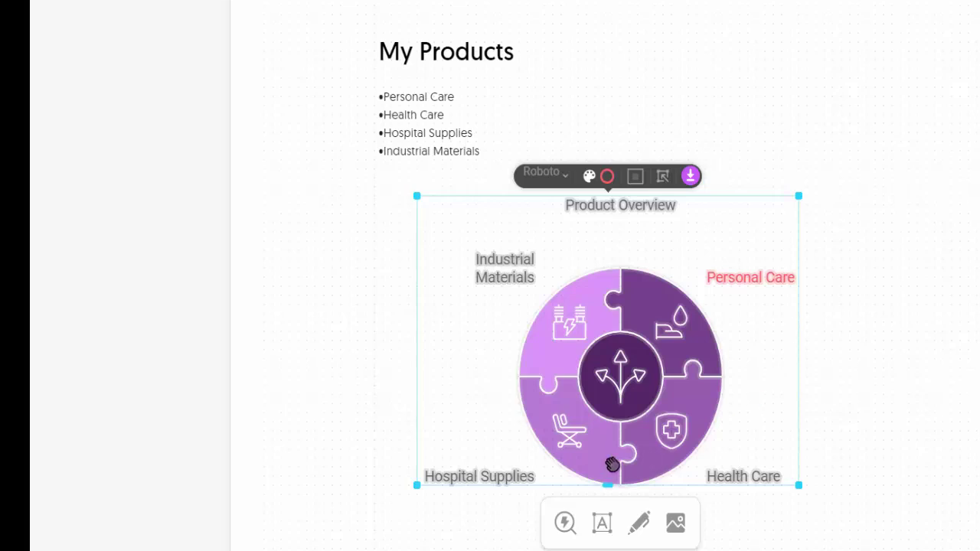
Move the stretcher icon out of the wheel's Hospital Supplies segment into the empty area beside it
left_click(573, 432)
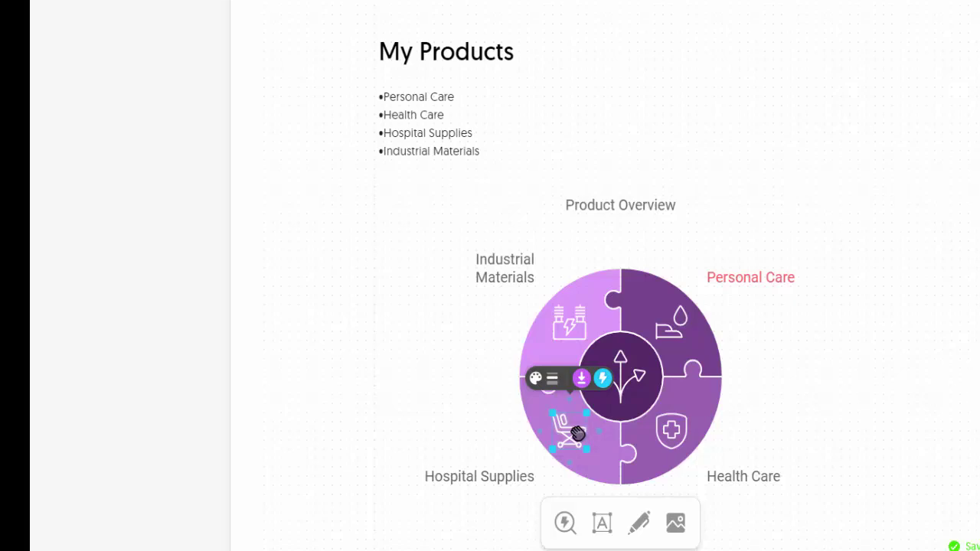
left_click_drag(577, 433, 442, 368)
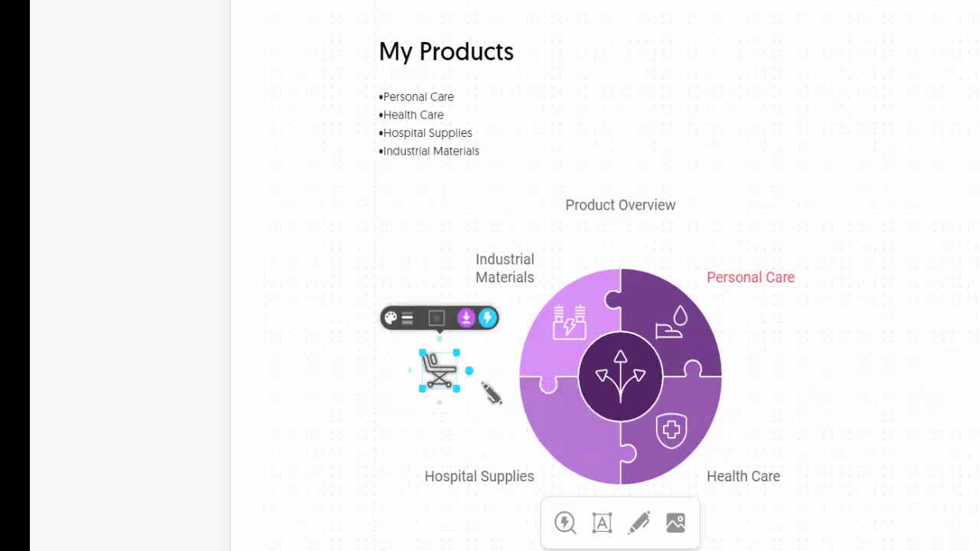
Try suggested replacements for the stretcher icon, including the dropper and the hospital bed with a patient
left_click(488, 326)
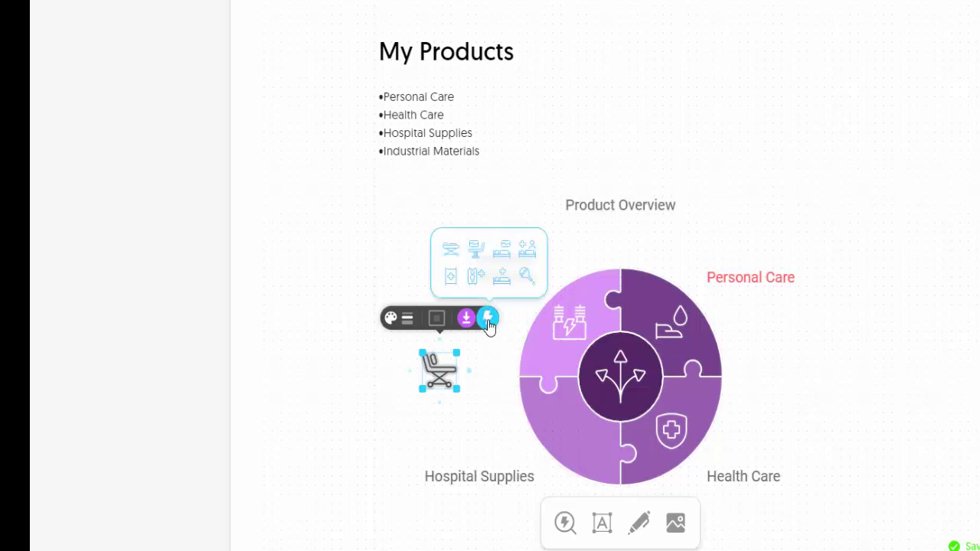
left_click(476, 275)
left_click(527, 276)
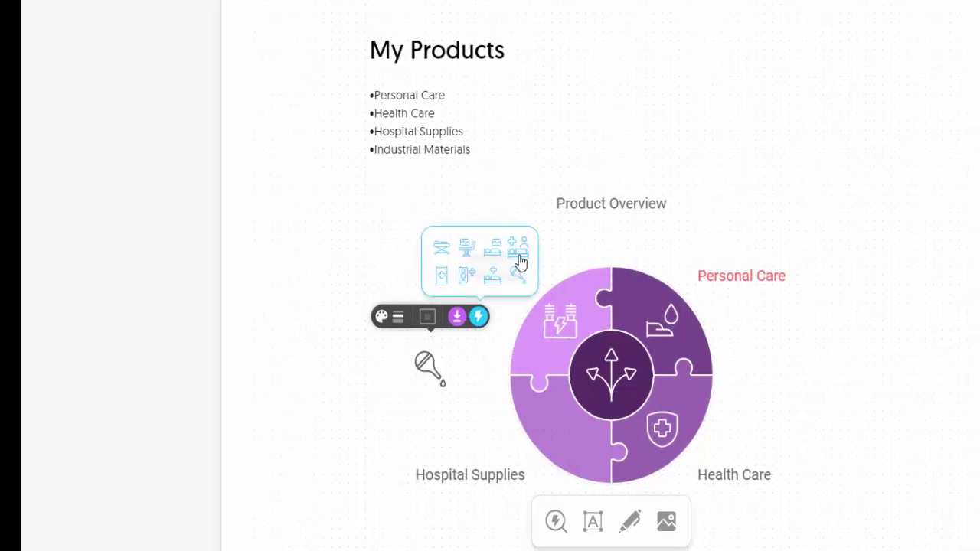
left_click(518, 258)
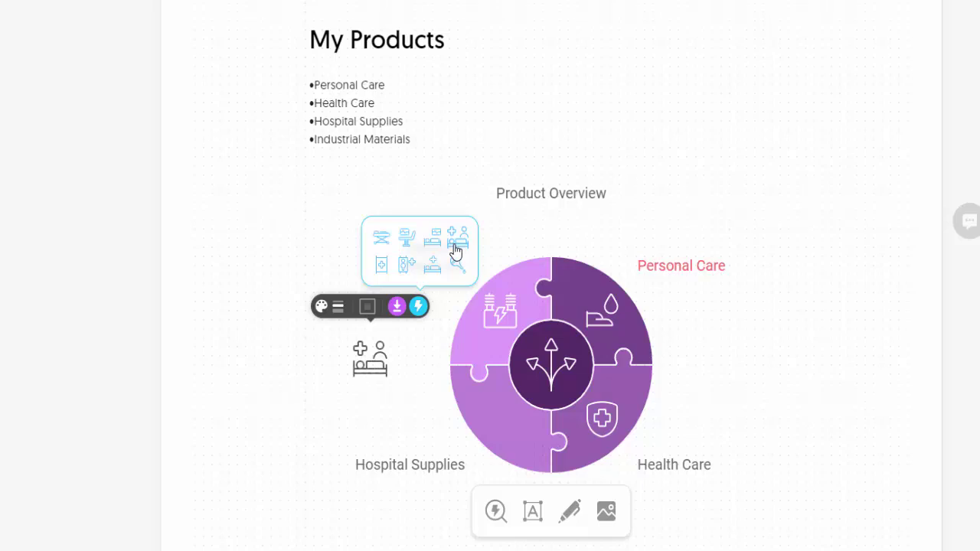
left_click(455, 250)
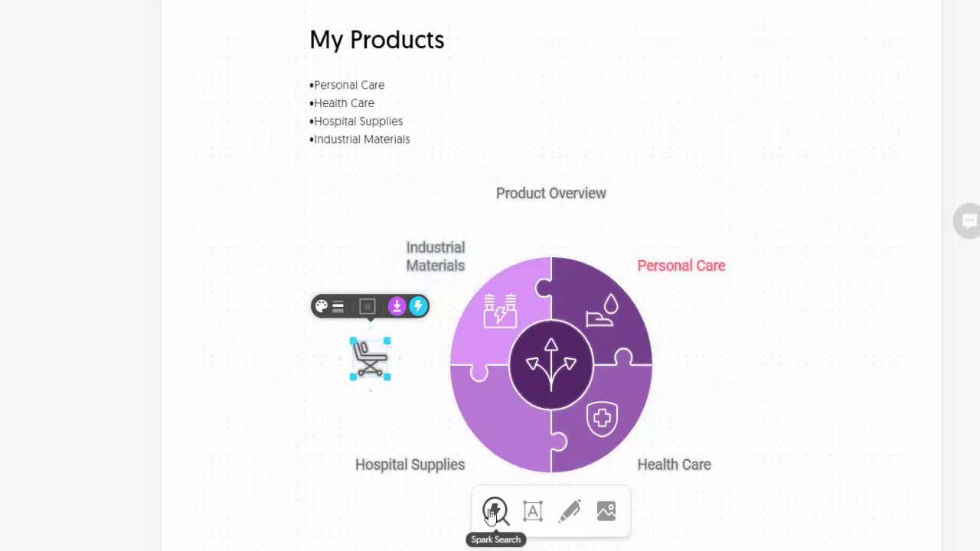
Search Spark for "prescription", place the drugs-pill icon in the Hospital Supplies segment, and delete the stretcher icon
left_click(495, 512)
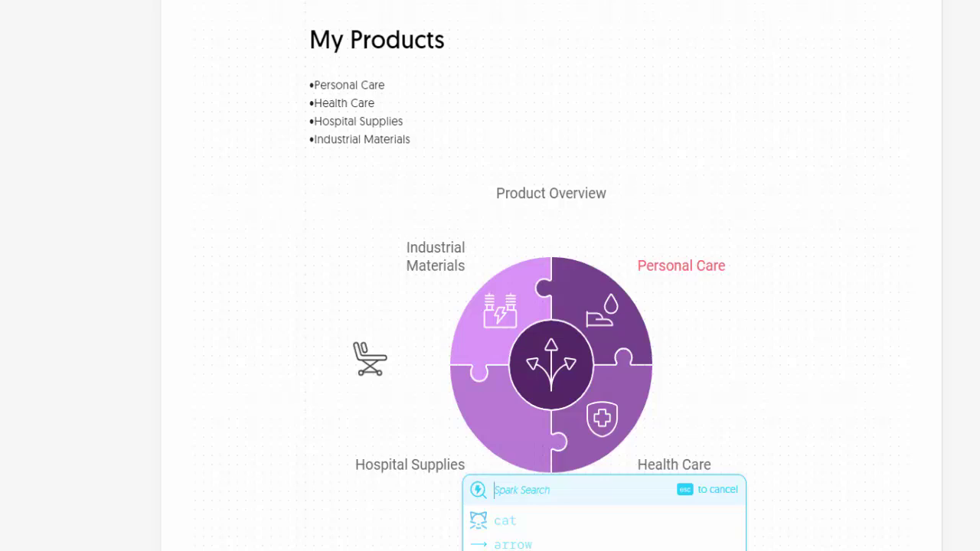
type("prescription")
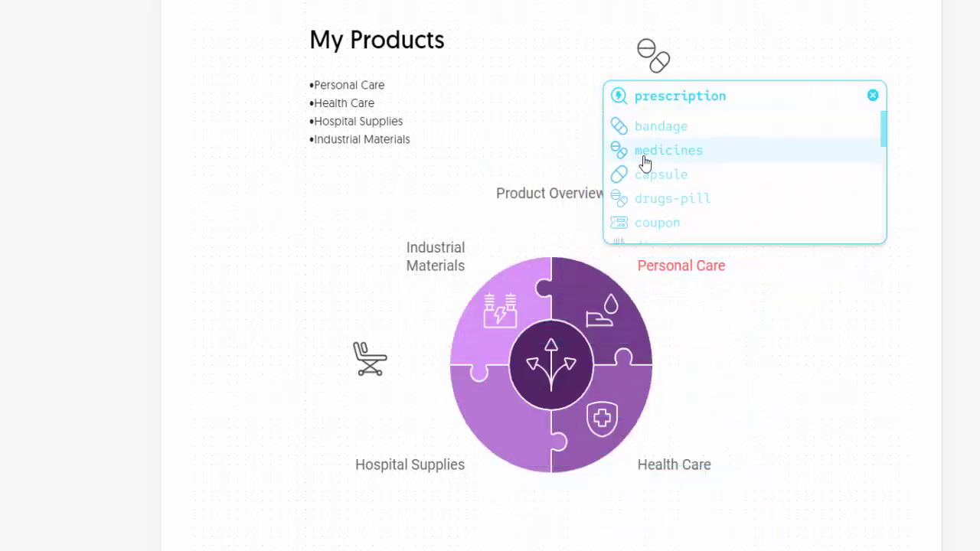
left_click(674, 196)
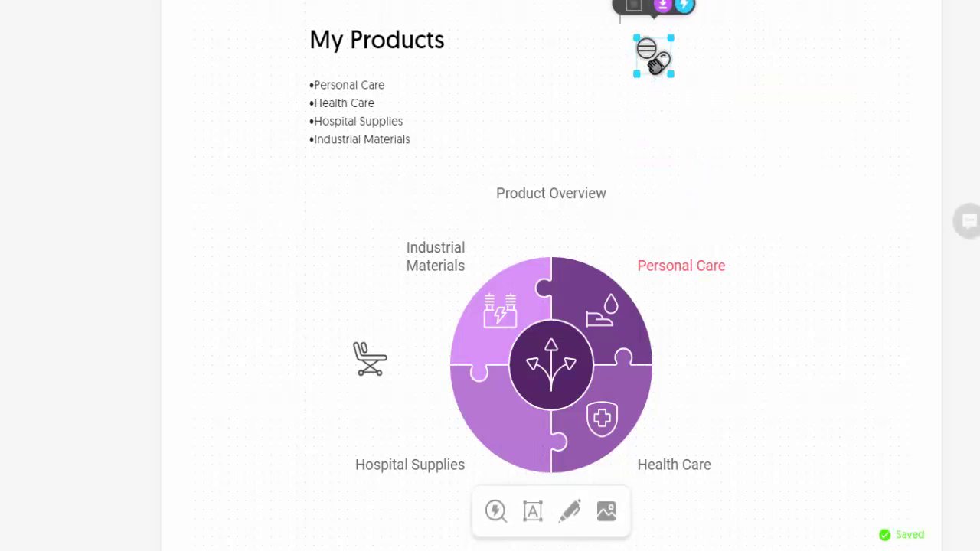
left_click_drag(657, 65, 505, 431)
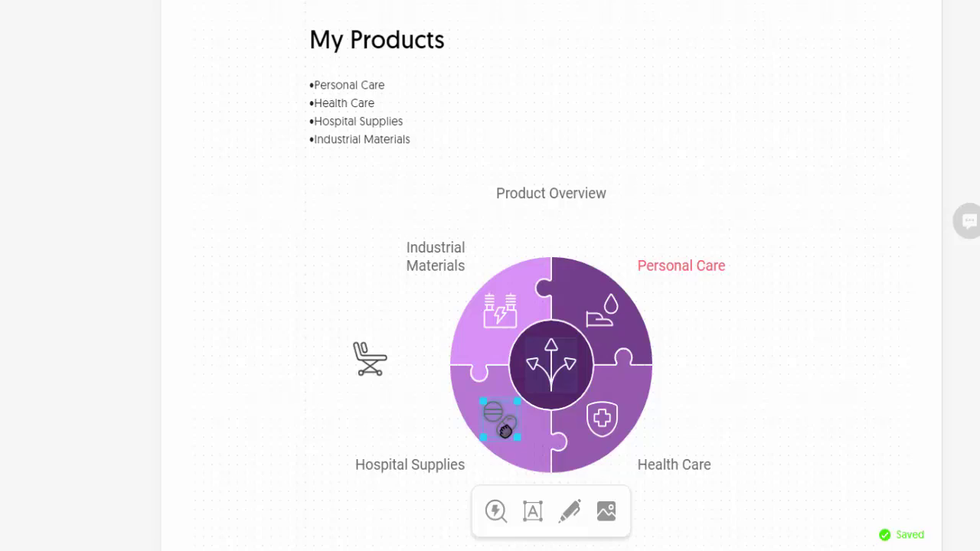
left_click(370, 360)
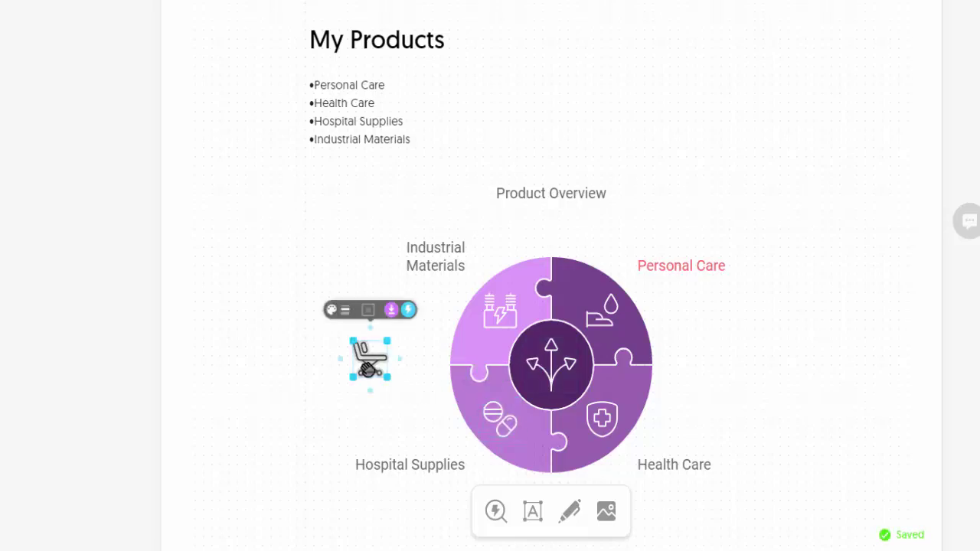
key("Delete")
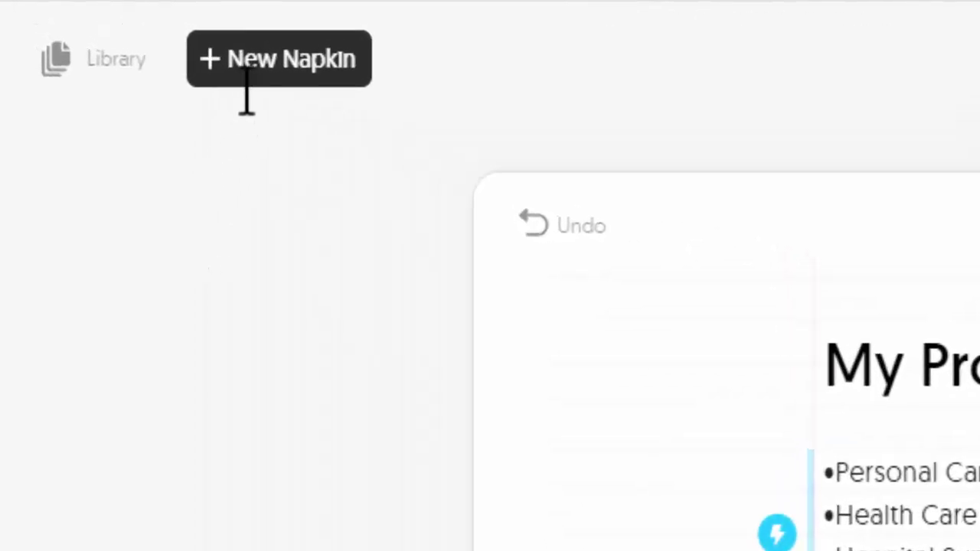
Draft a new napkin with AI from the prompt "I want a graphic about countries of north america"
left_click(292, 63)
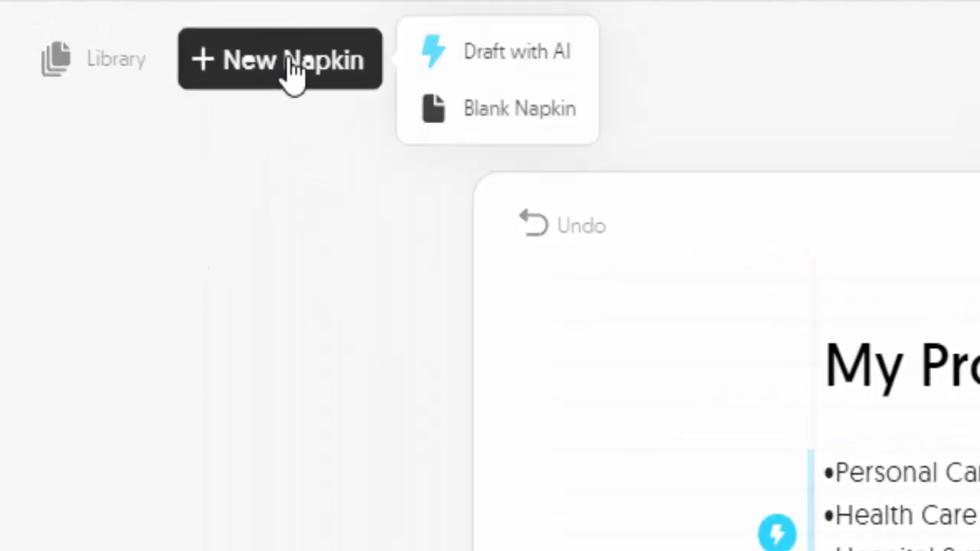
left_click(519, 62)
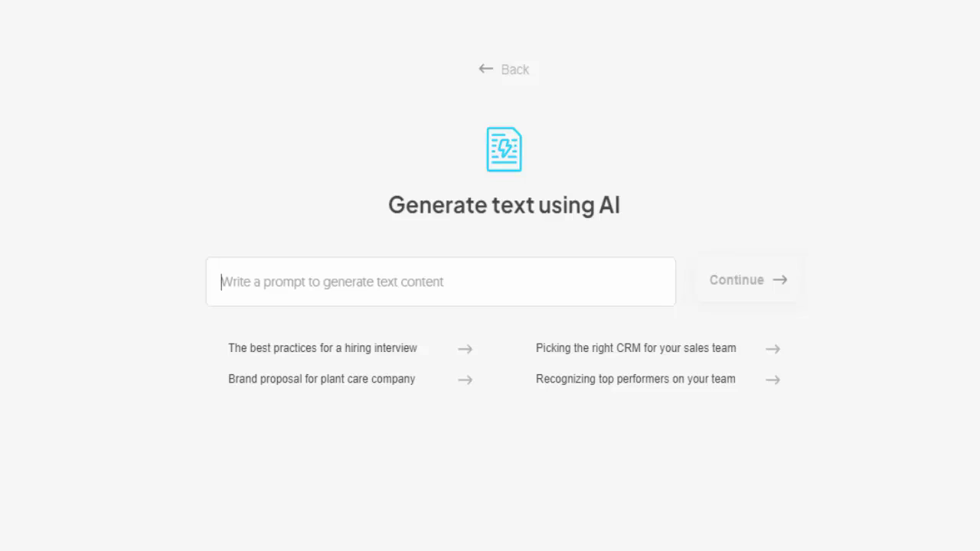
type("I want a graphic")
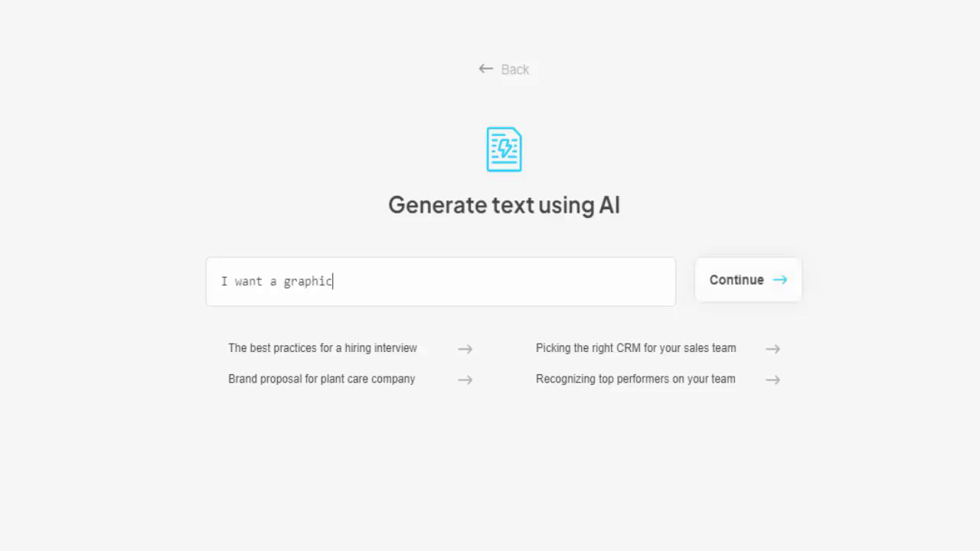
type(" about countries of")
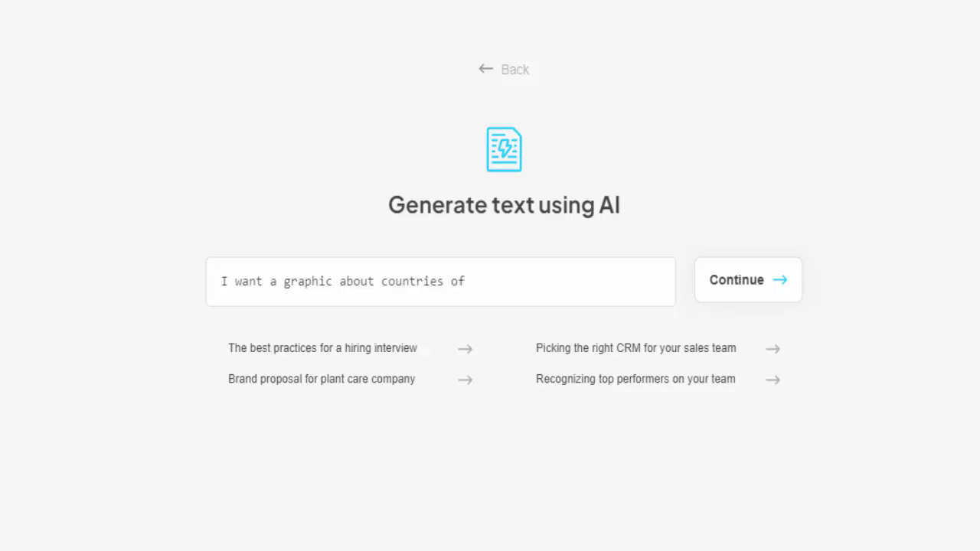
type(" north america")
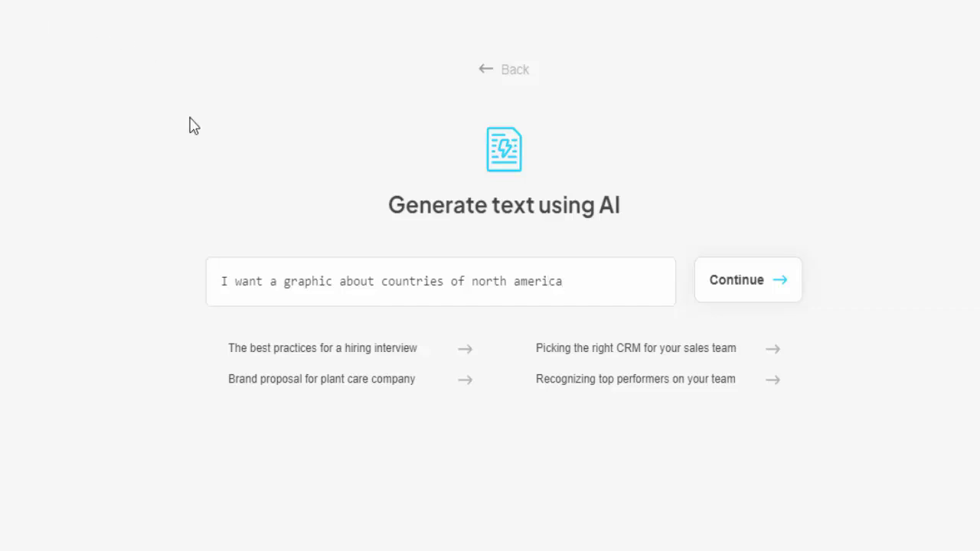
left_click(739, 295)
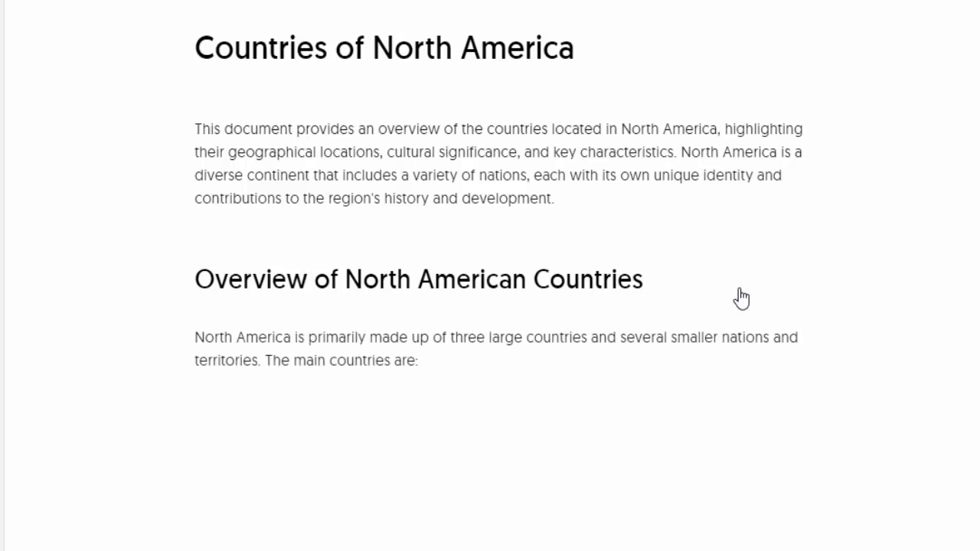
Read through the generated Countries of North America text, from the introduction and country list to the conclusion
scroll(488, 245, "down", 10)
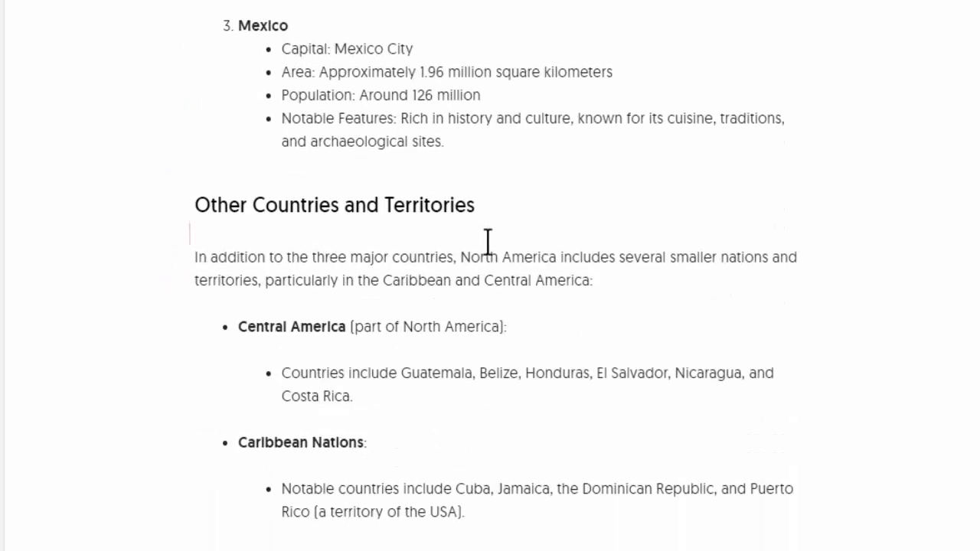
mouse_move(488, 243)
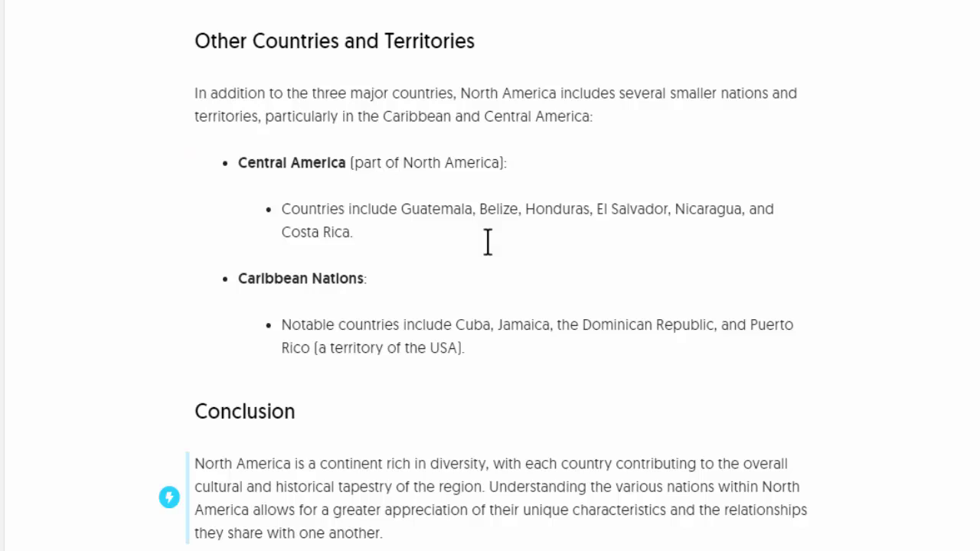
scroll(485, 311, "up", 8)
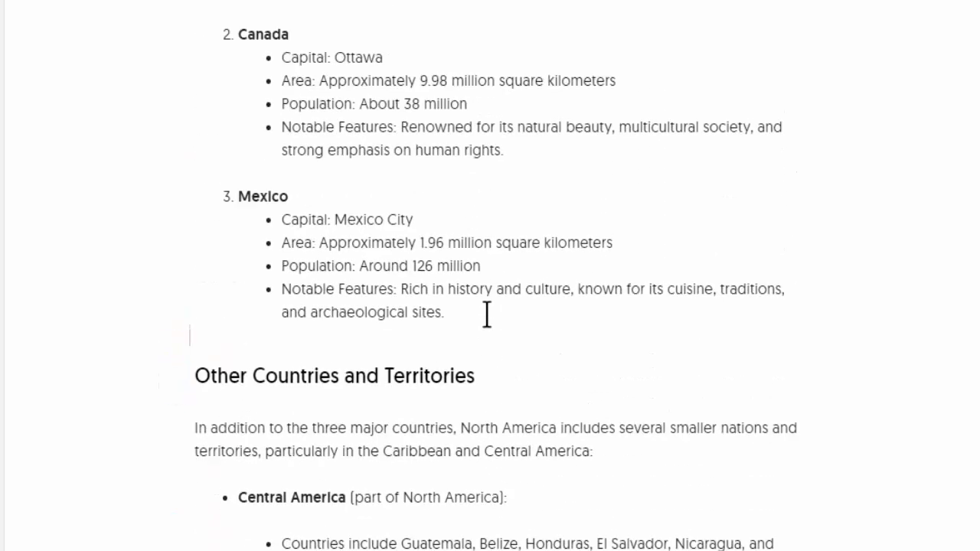
scroll(487, 311, "up", 4)
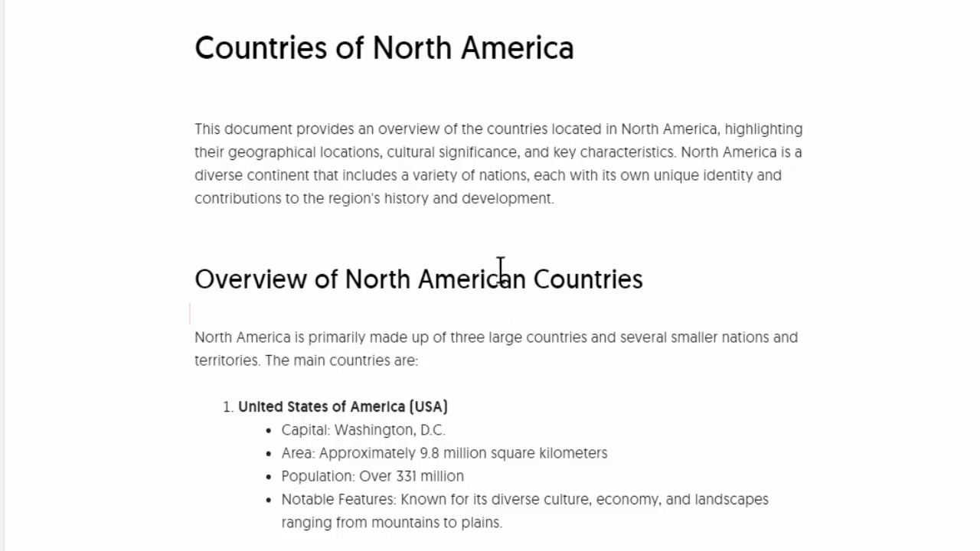
scroll(499, 269, "down", 3)
scroll(493, 278, "down", 3)
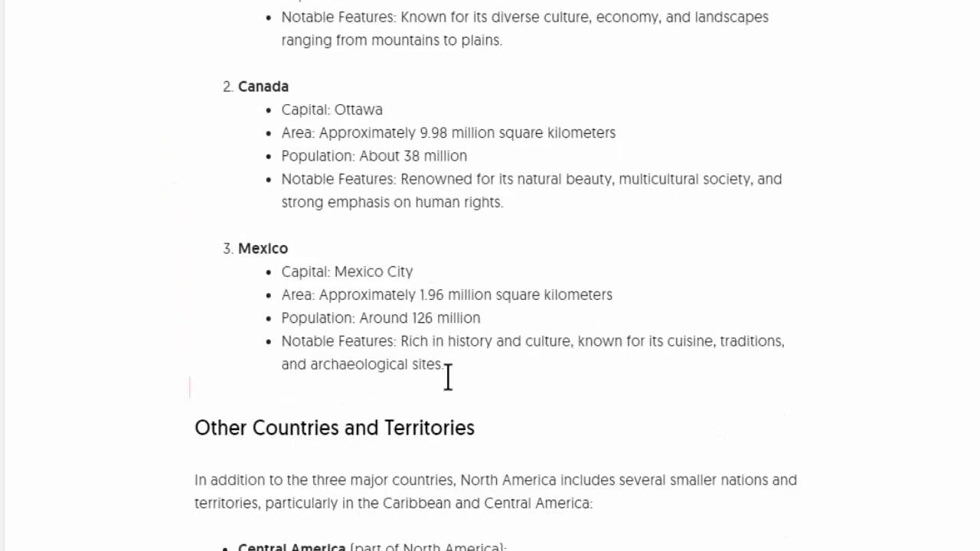
scroll(448, 377, "up", 1)
scroll(448, 377, "up", 5)
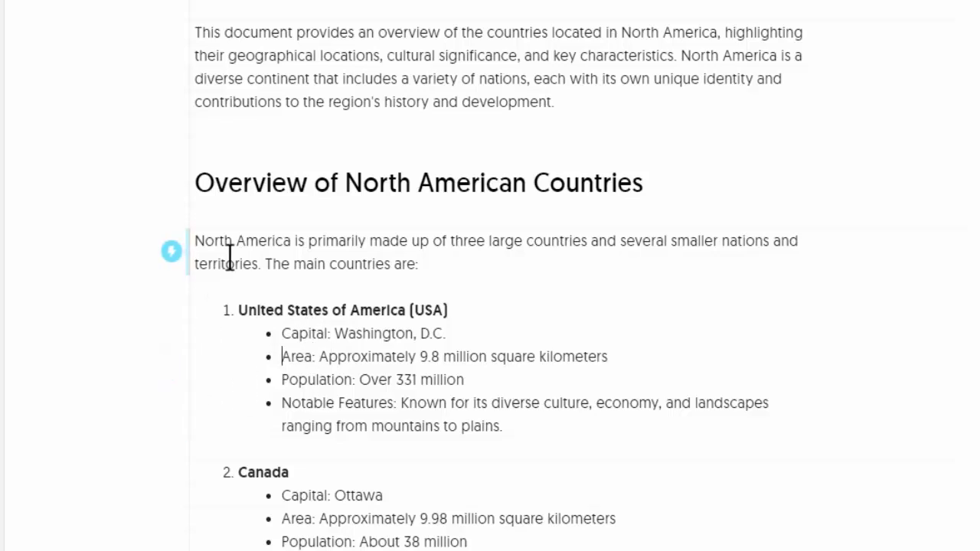
Generate a visual for the United States of America section using the segmented semicircle design in the purple style
left_click(267, 393)
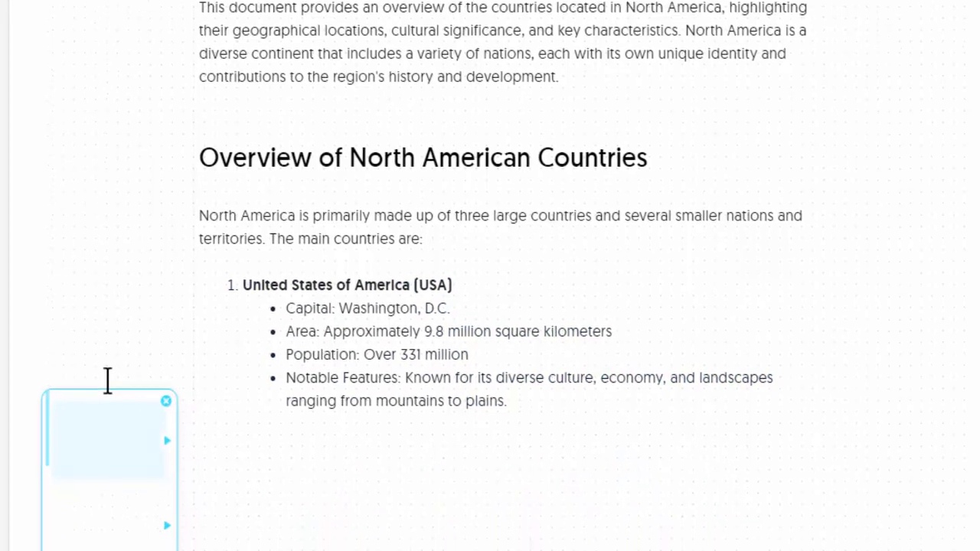
scroll(107, 380, "down", 6)
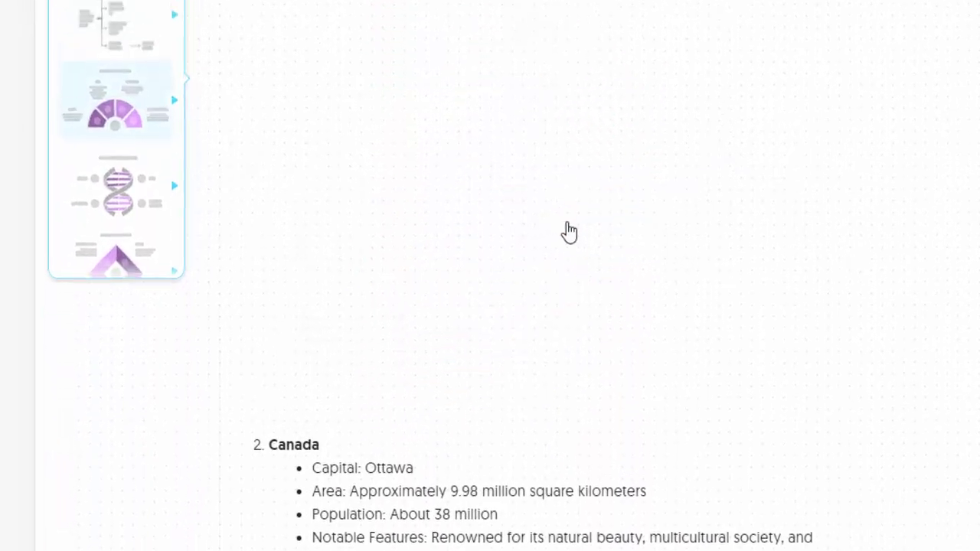
left_click(127, 282)
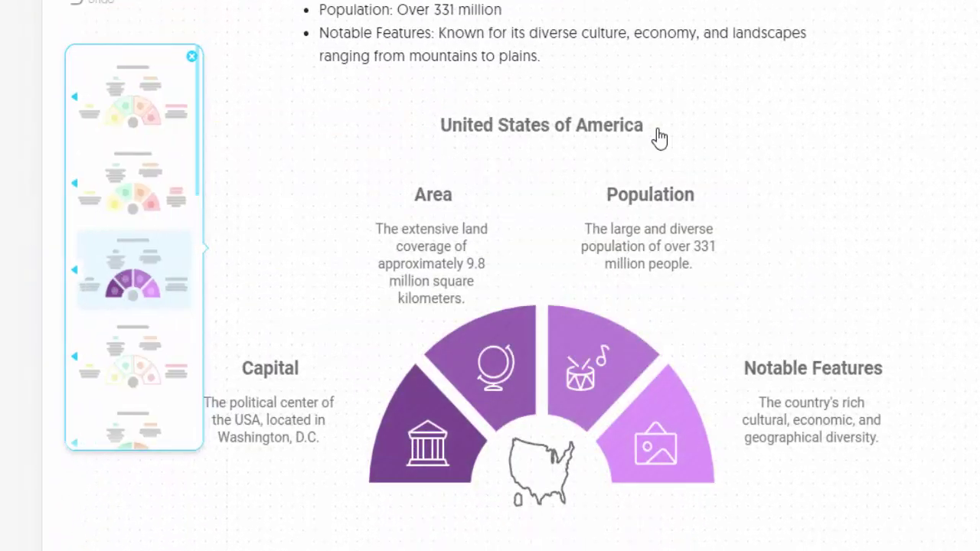
Scale the United States of America graphic down slightly from its corner and deselect it
left_click(403, 182)
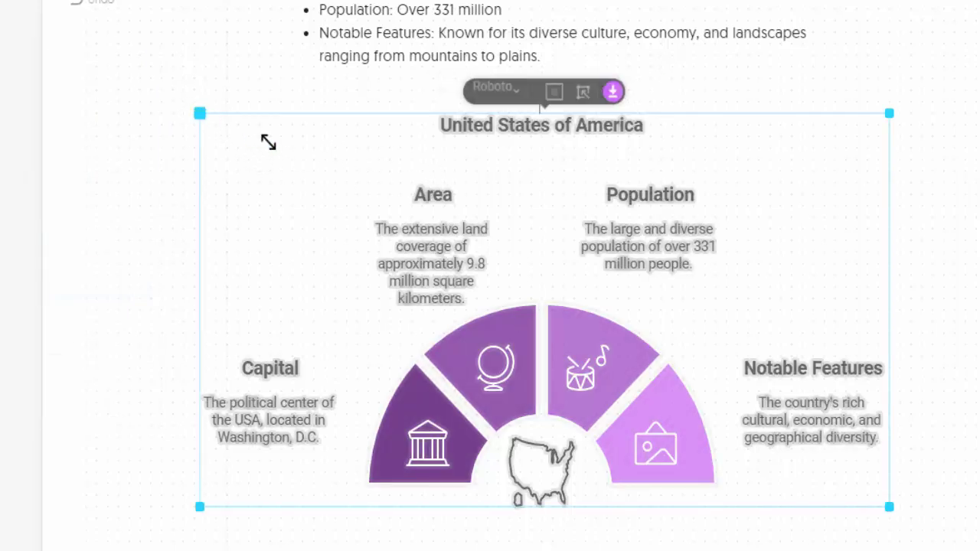
left_click_drag(199, 113, 403, 245)
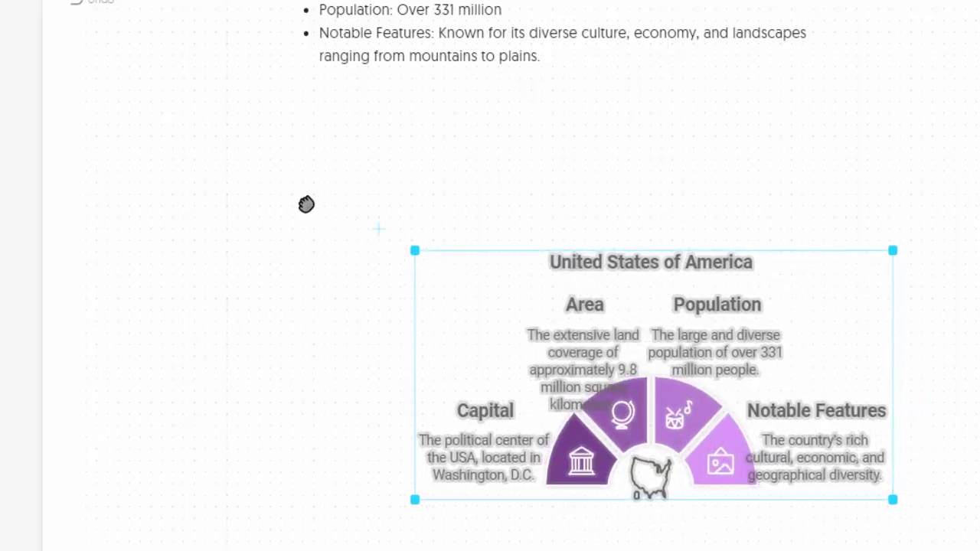
left_click_drag(306, 204, 157, 146)
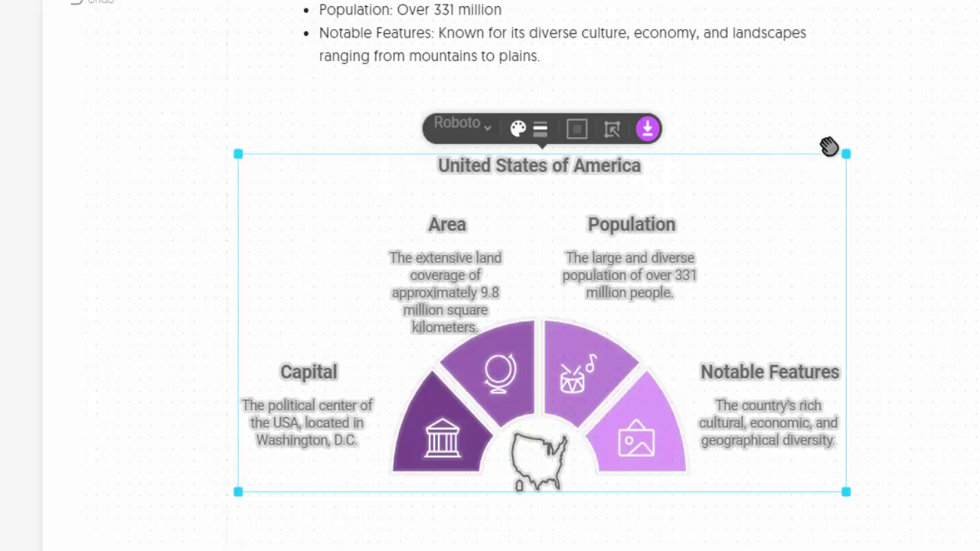
left_click(758, 123)
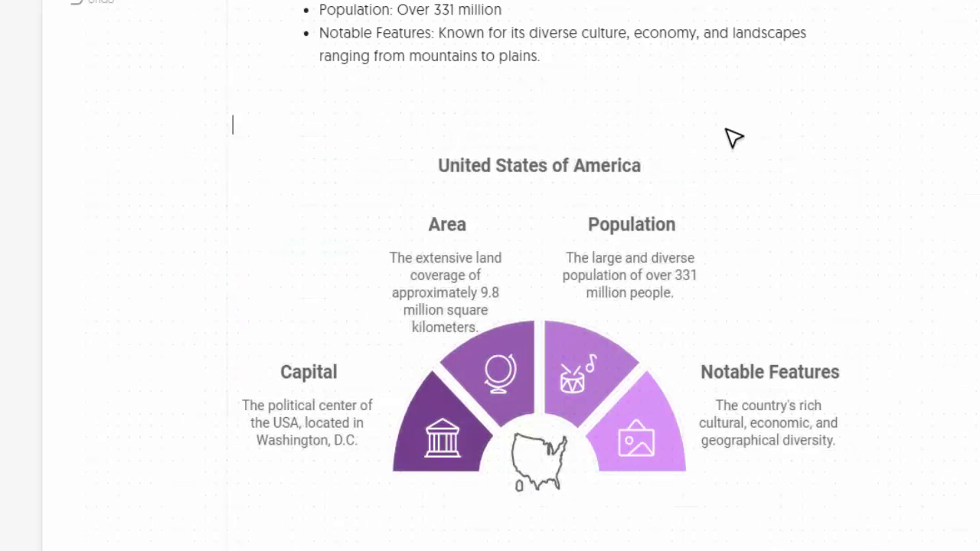
Open the library to view the list of saved napkins
scroll(715, 225, "up", 5)
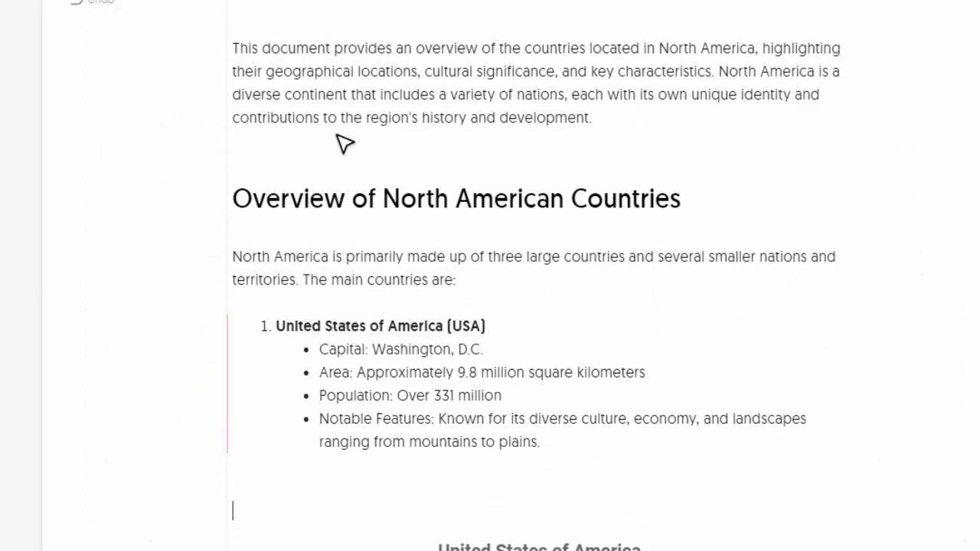
scroll(330, 452, "up", 3)
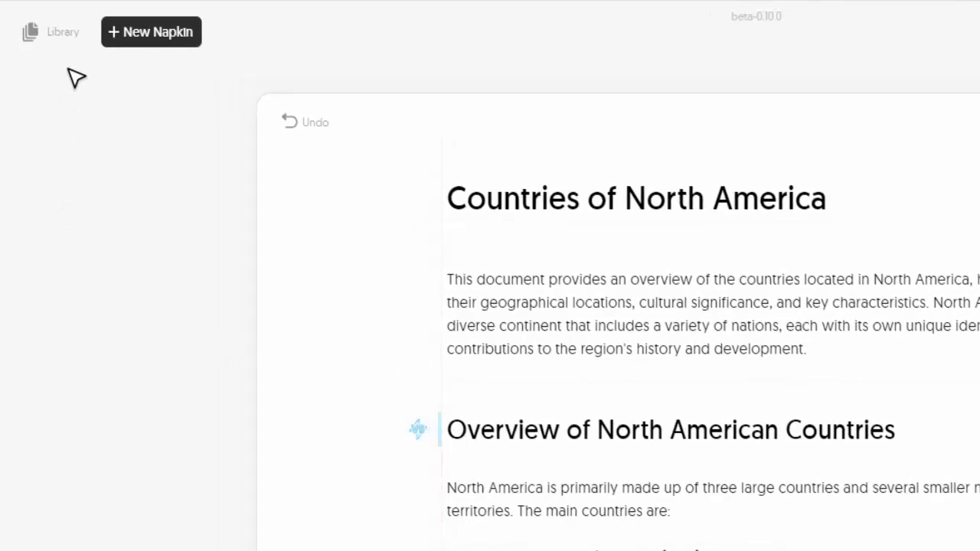
left_click(63, 36)
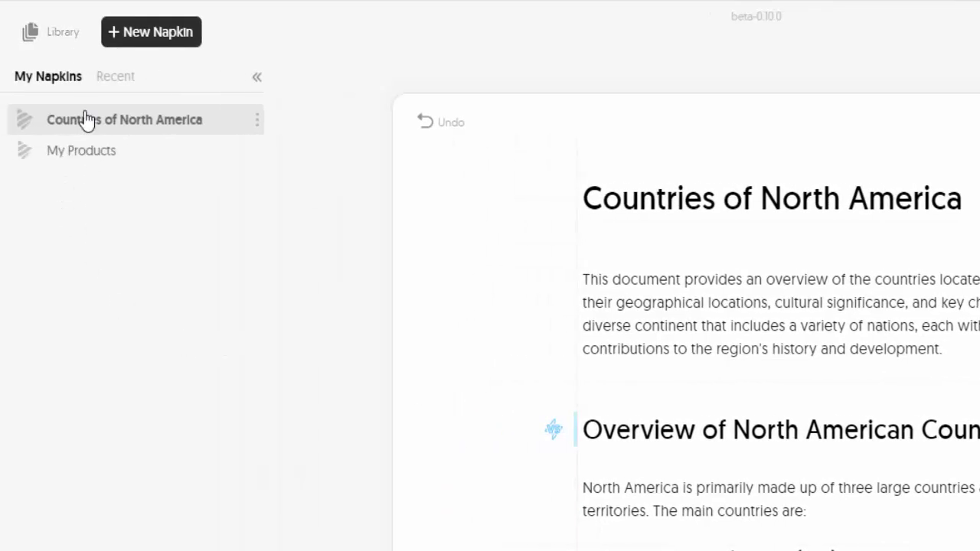